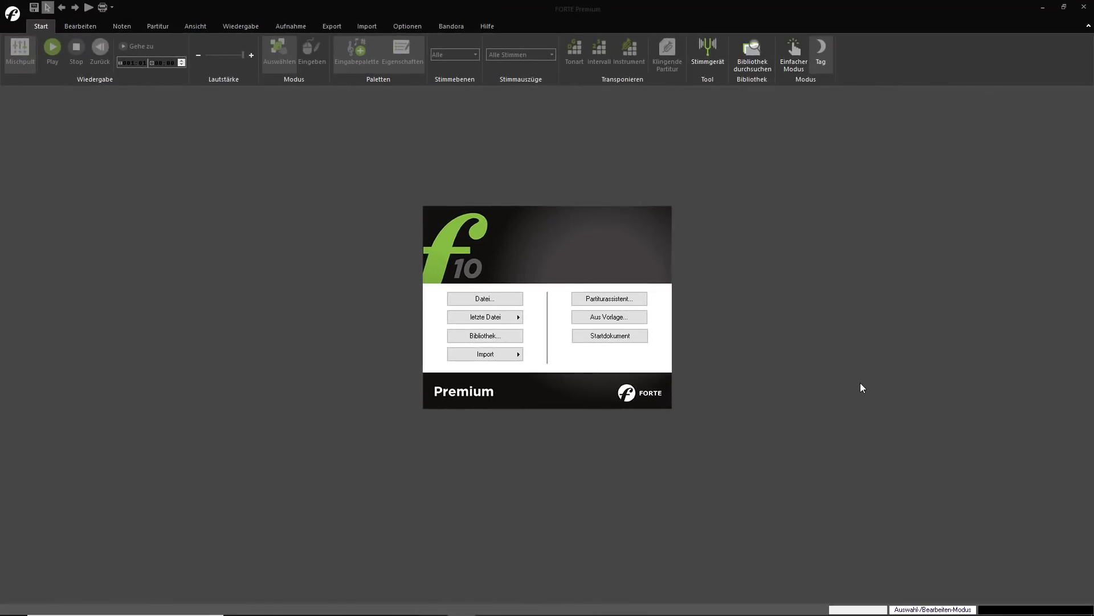
- Import Mozart.pdf into ScanScore through Noten scannen so its pages get recognised
left_click(491, 359)
left_click(596, 405)
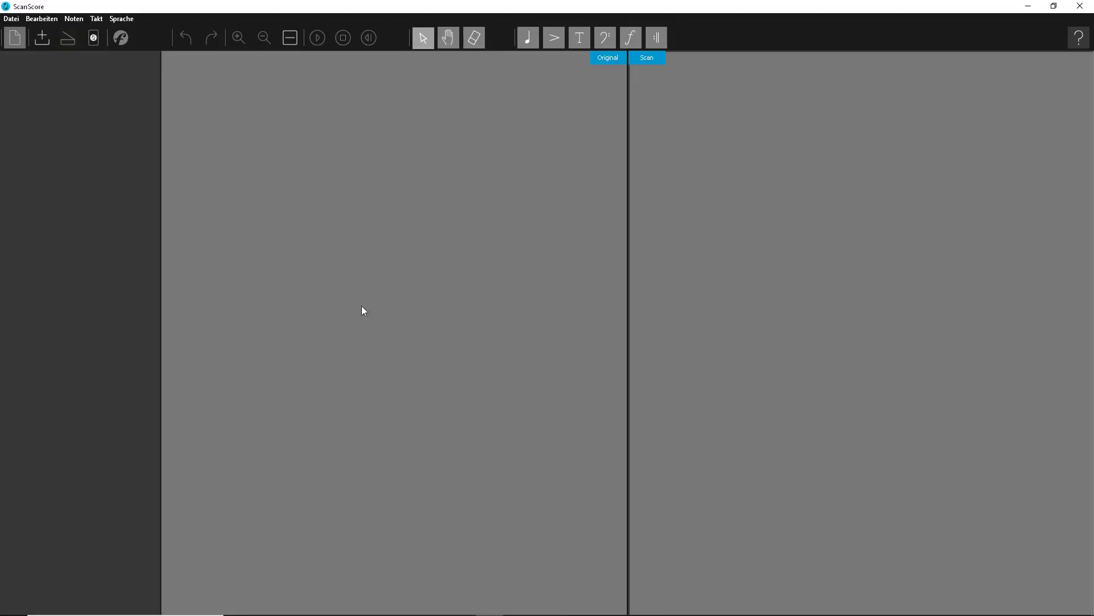
left_click(42, 41)
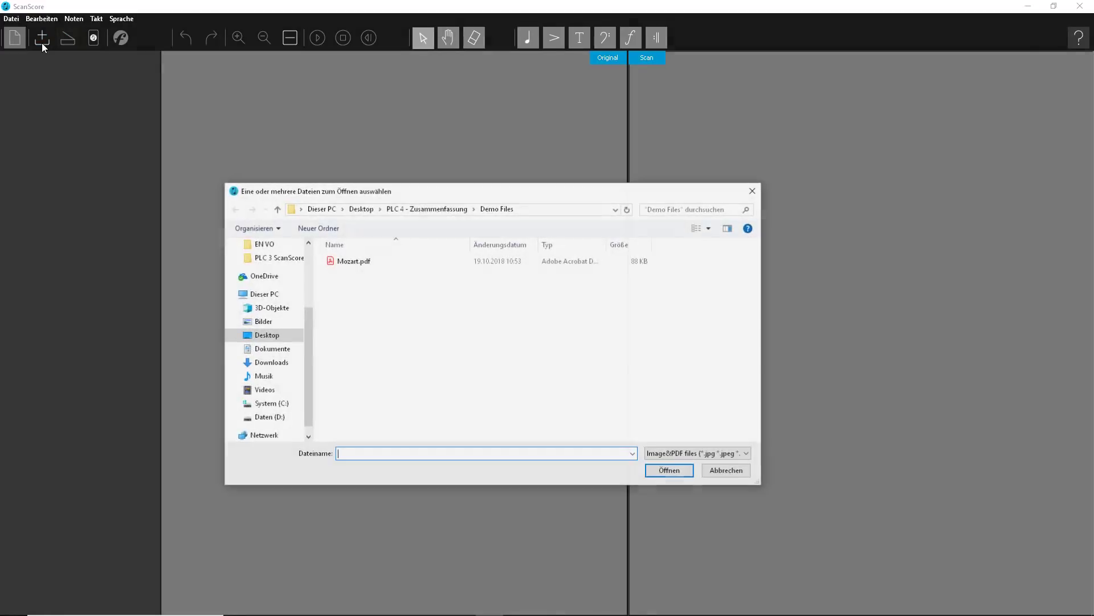
left_click(344, 261)
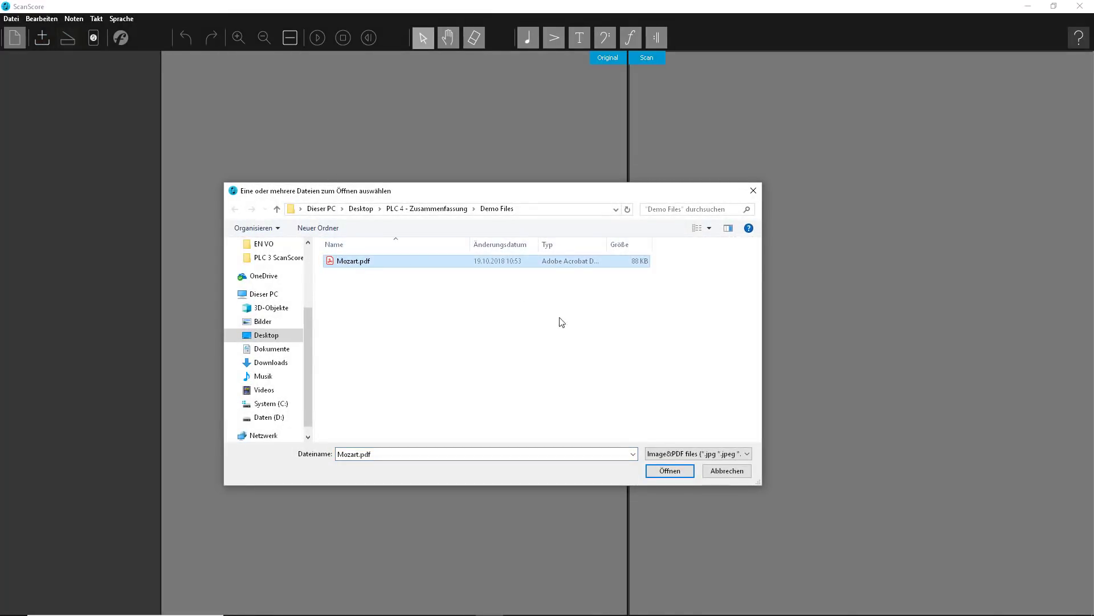
left_click(669, 471)
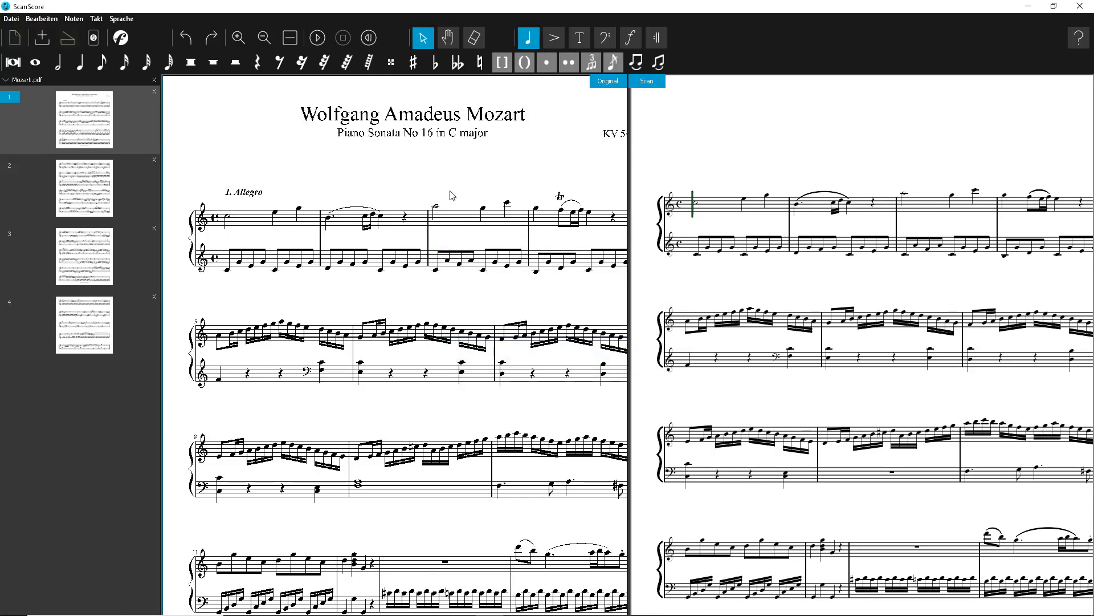
- Review the scanned pages, then delete pages 4, 3 and 2, leaving only page 1
left_click(263, 38)
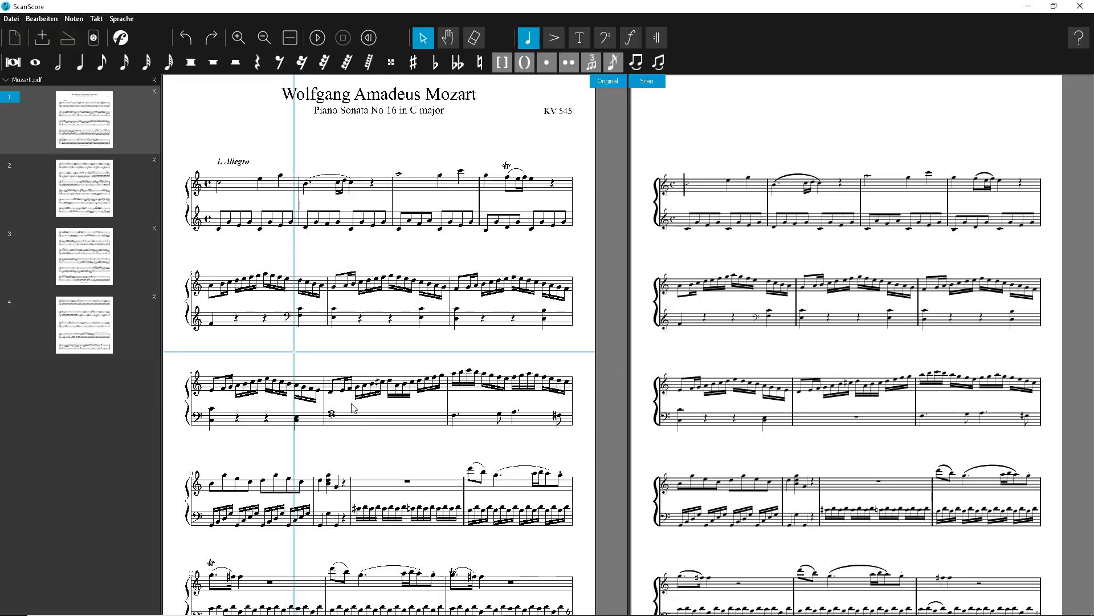
left_click(122, 169)
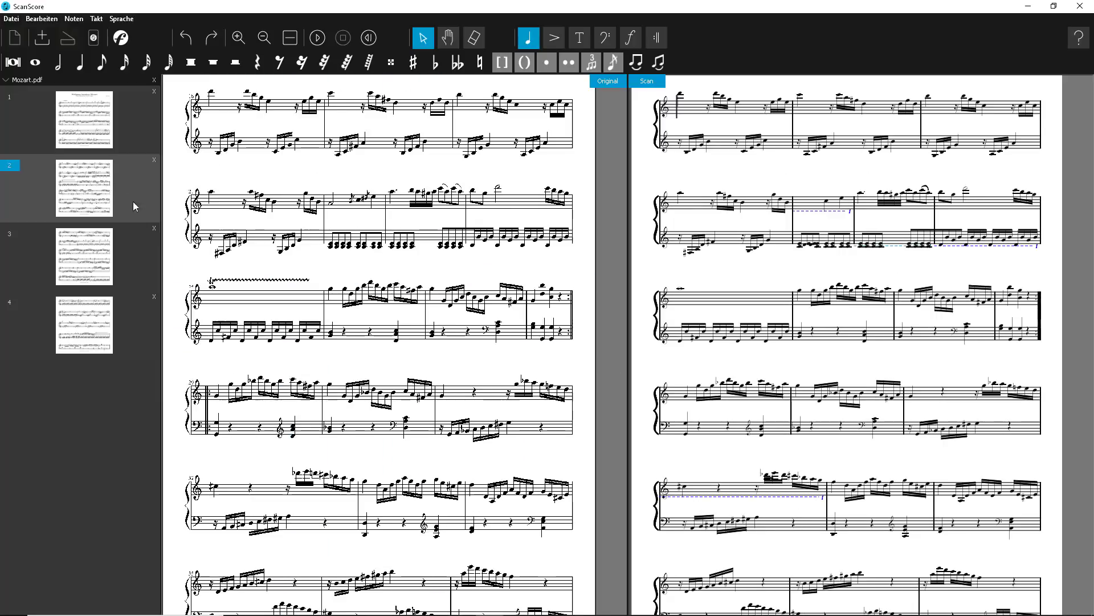
left_click(129, 231)
left_click(133, 324)
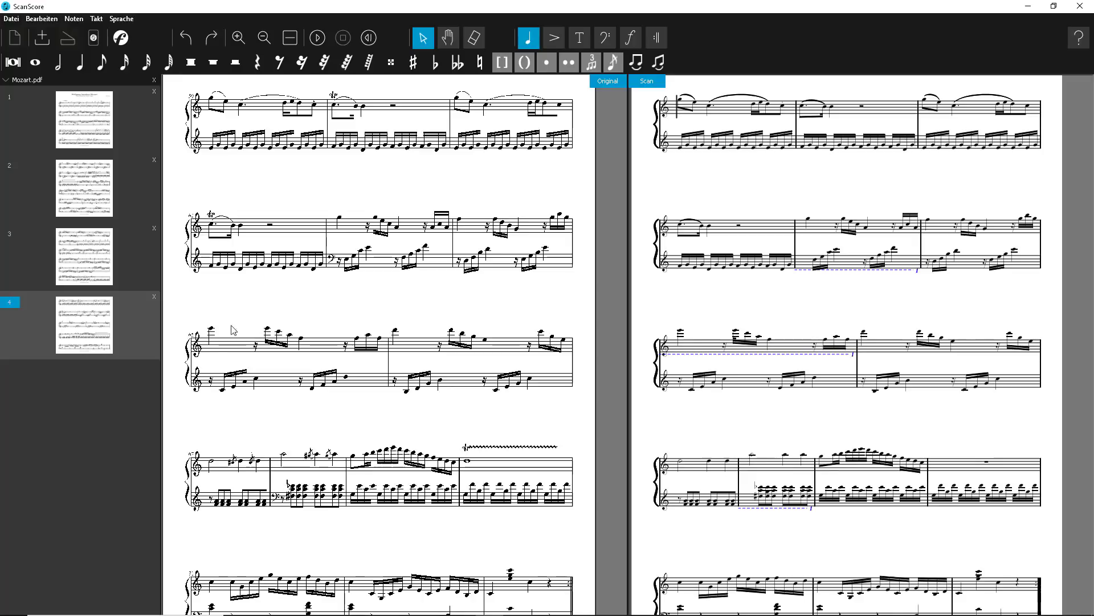
left_click(155, 297)
left_click(154, 228)
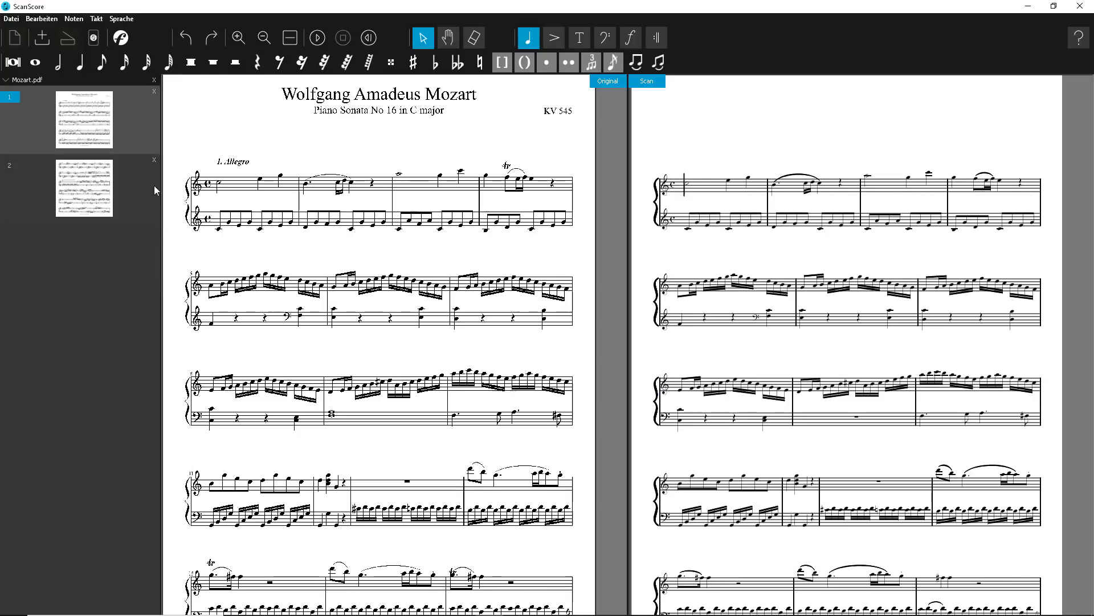
left_click(154, 161)
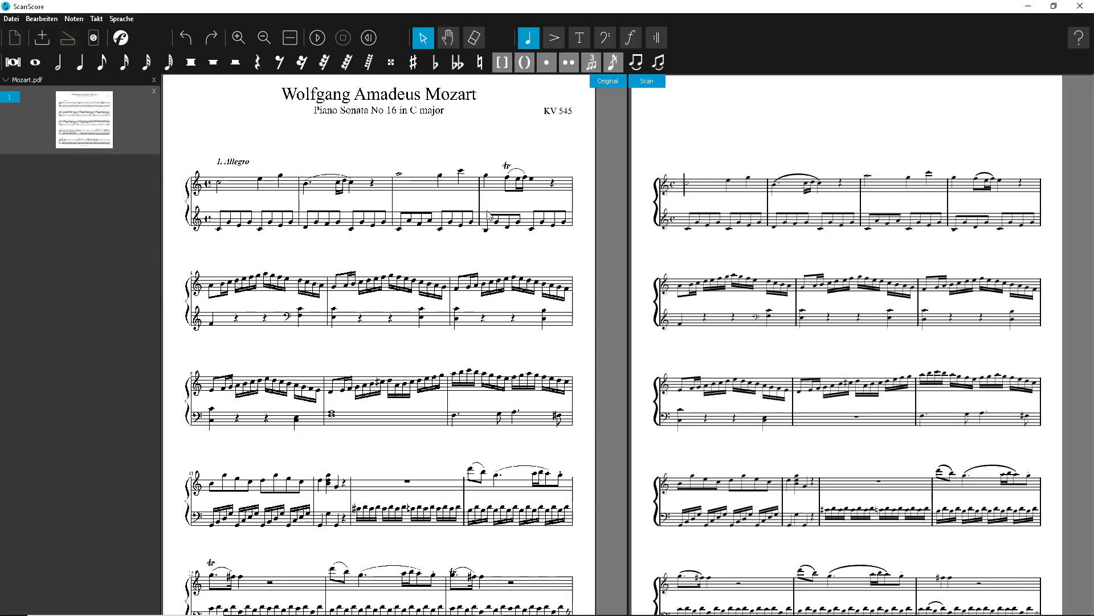
- Place two stacked whole notes in the bass staff measure, replacing the misread rest with a chord
scroll(808, 415, "up", 3)
scroll(874, 408, "down", 3)
scroll(873, 408, "up", 2)
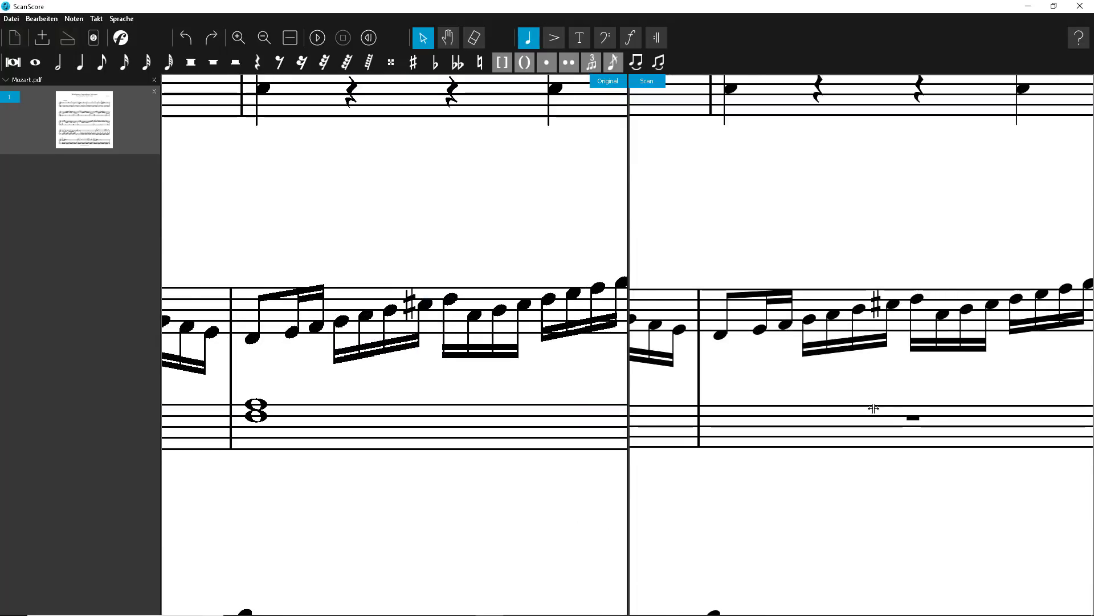
left_click(39, 69)
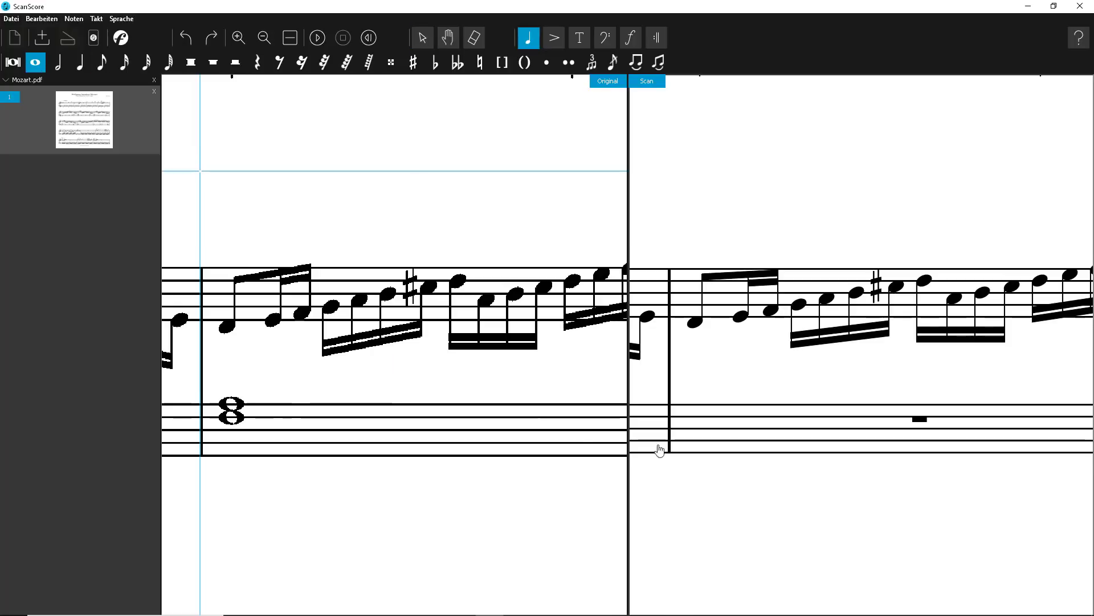
left_click(679, 444)
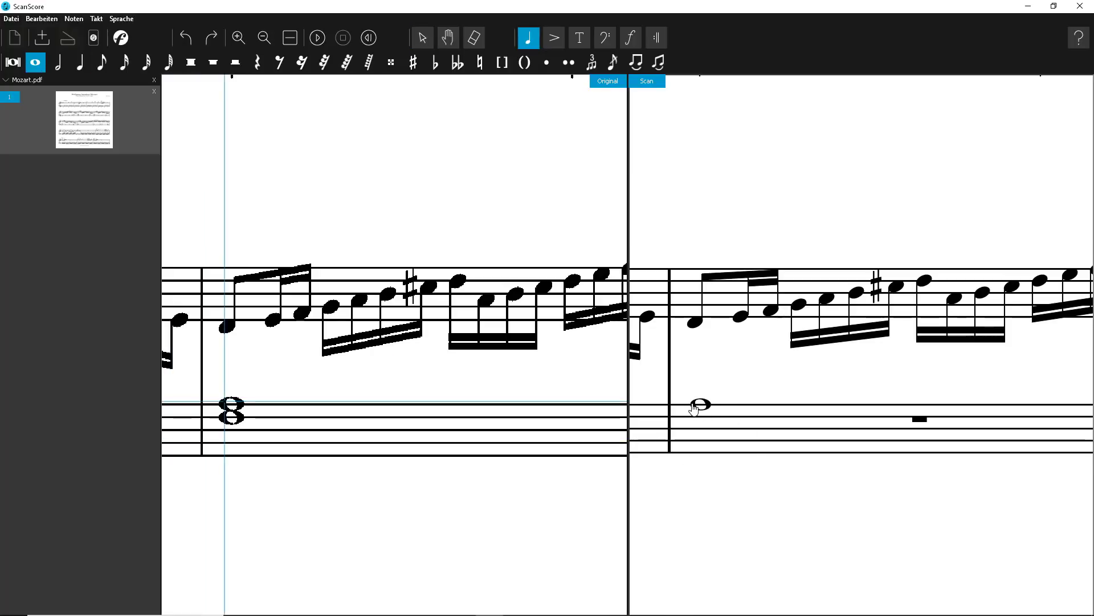
left_click(700, 406)
left_click(695, 417)
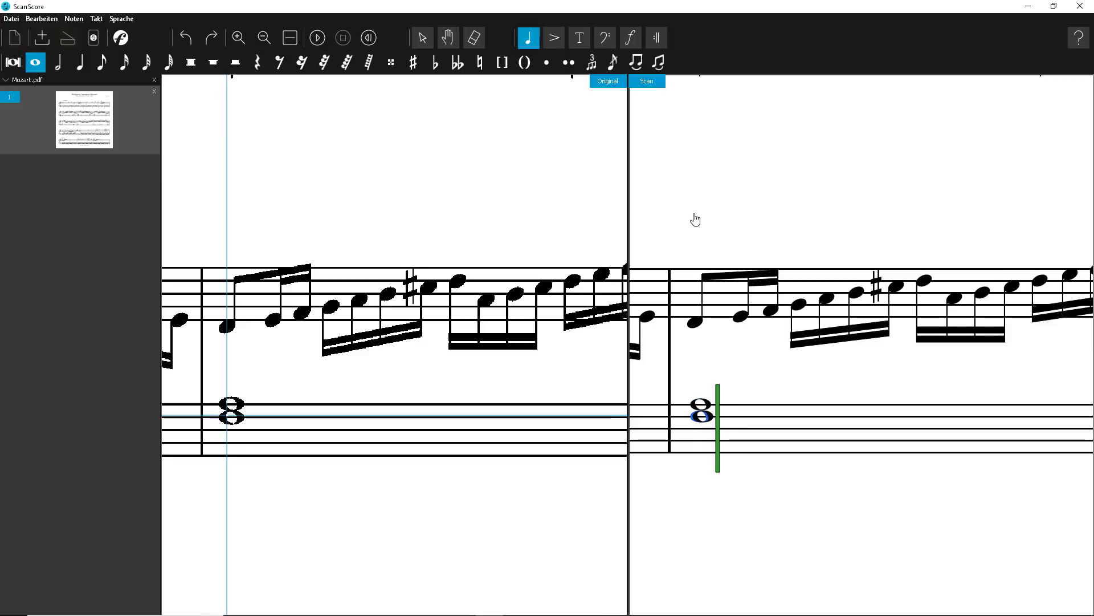
scroll(675, 234, "down", 1)
scroll(675, 235, "down", 4)
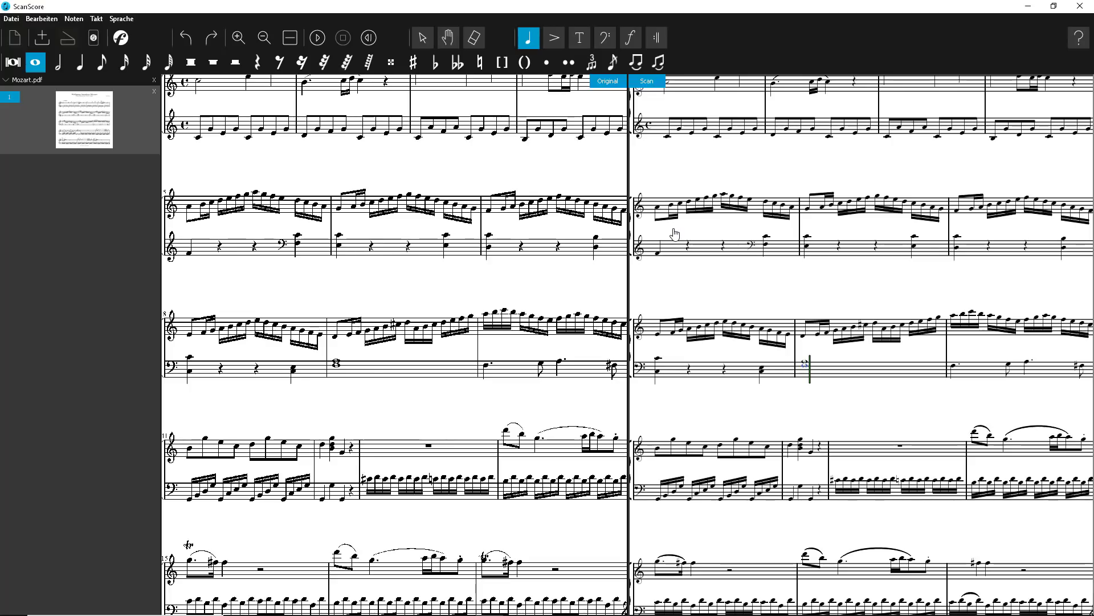
scroll(675, 234, "up", 1)
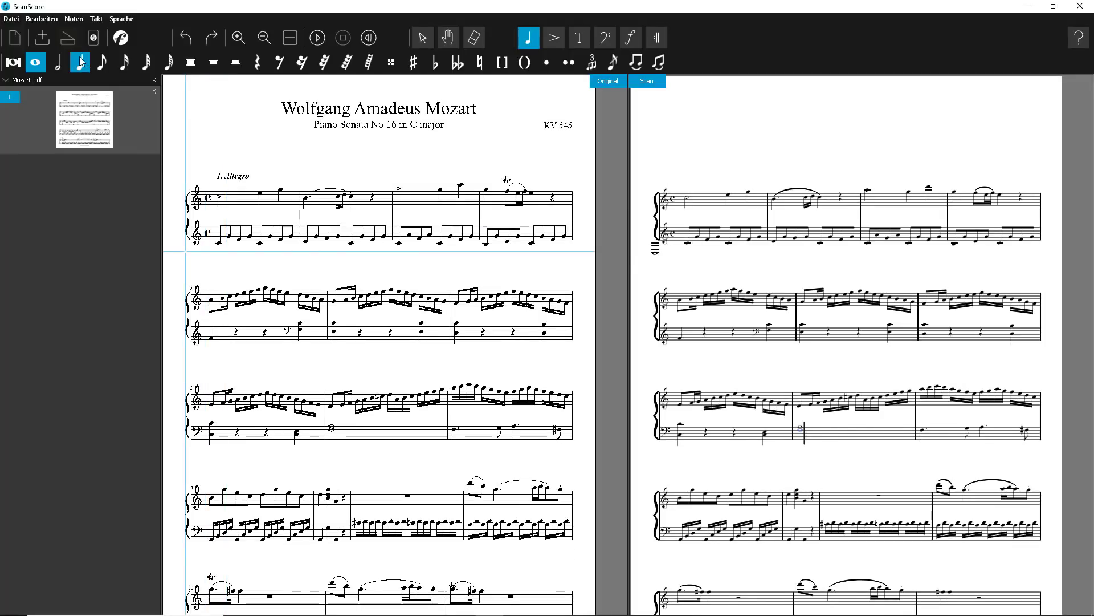
- Send the corrected score to FORTE and delete all measures after bar 12
left_click(121, 38)
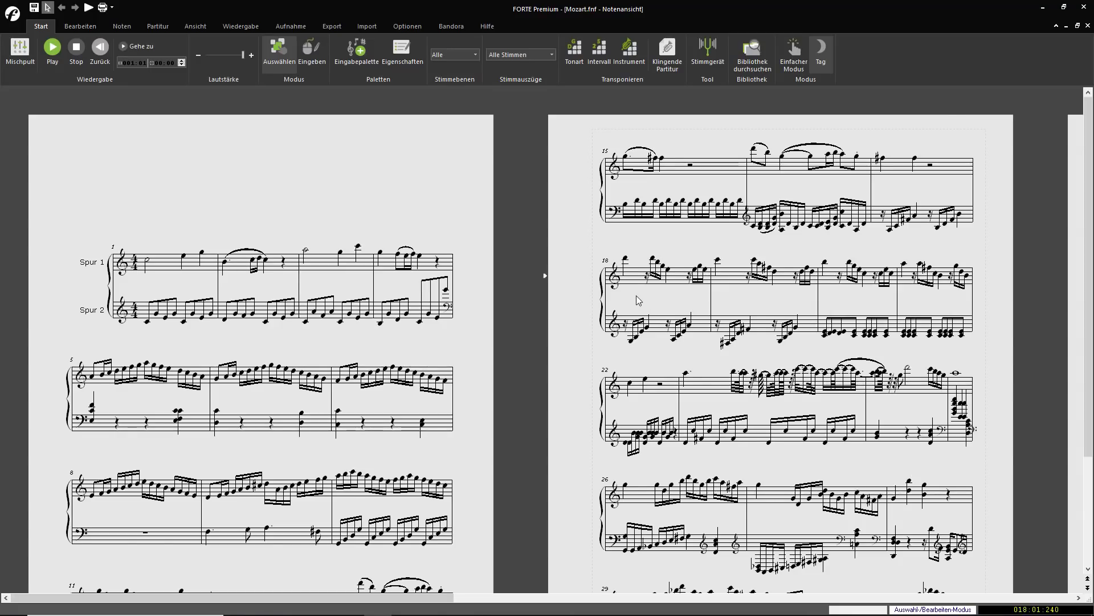
scroll(638, 301, "down", 2)
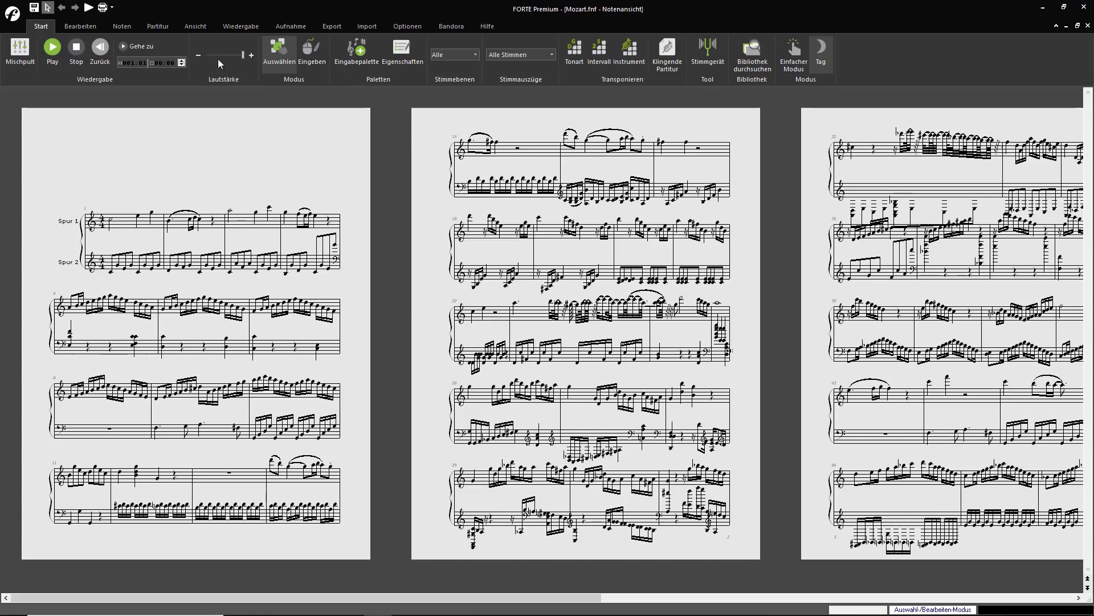
left_click(122, 26)
left_click(170, 23)
left_click(131, 49)
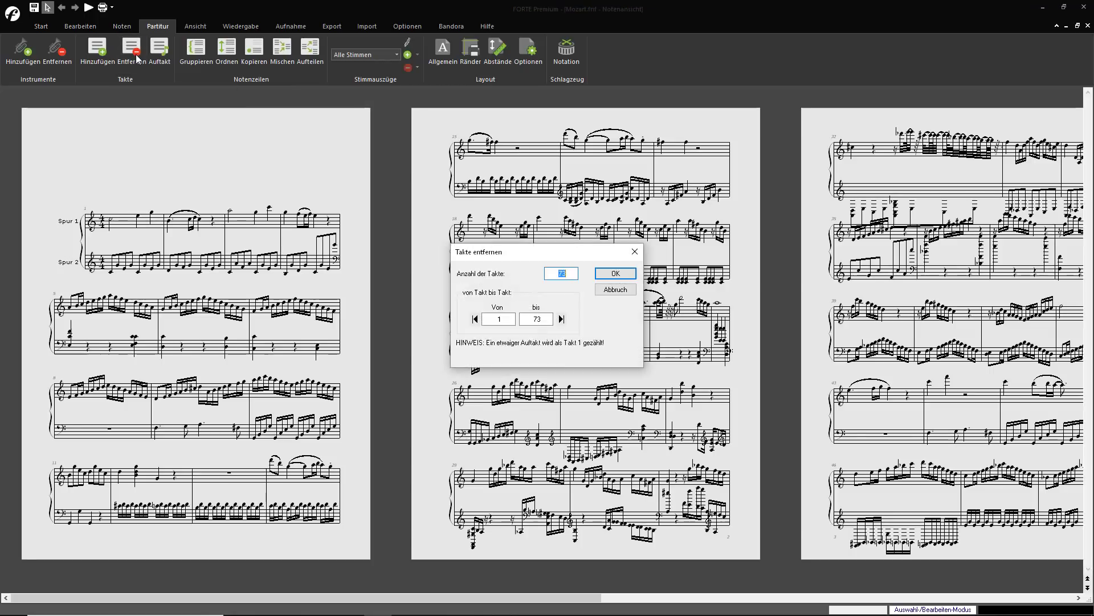
left_click(511, 317)
left_click(632, 274)
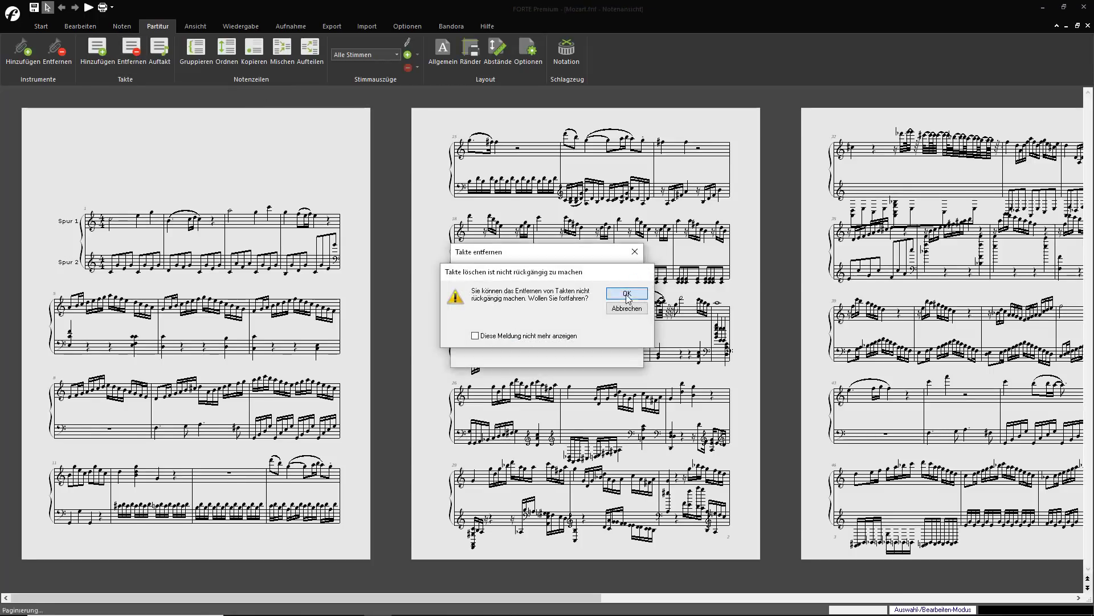
left_click(627, 291)
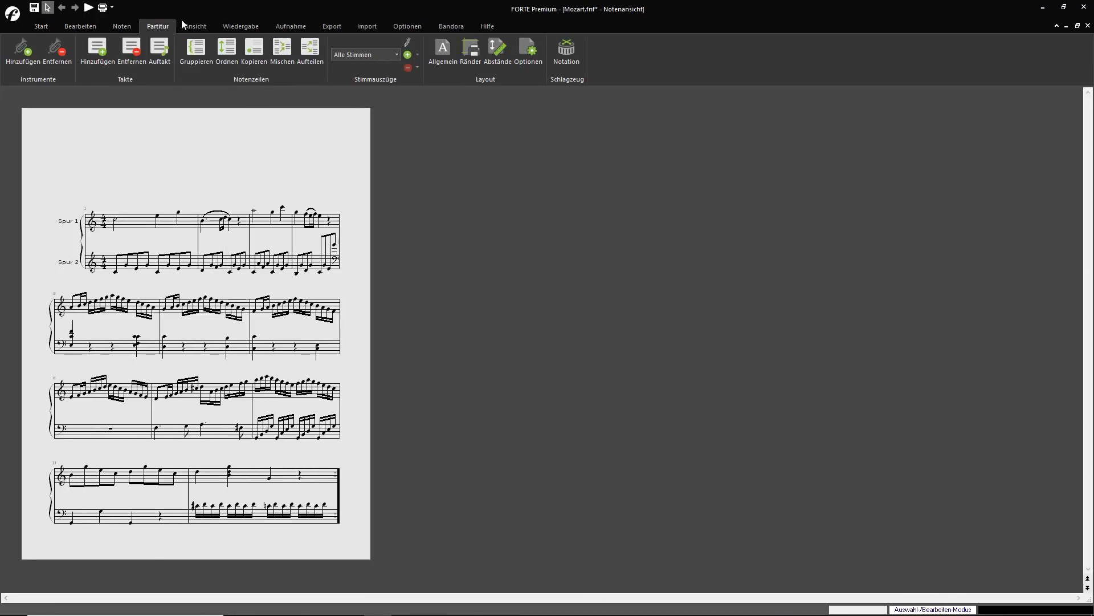
- Run Akkorde Erkennen on both tracks to place chord symbols above the staves
left_click(96, 26)
left_click(122, 26)
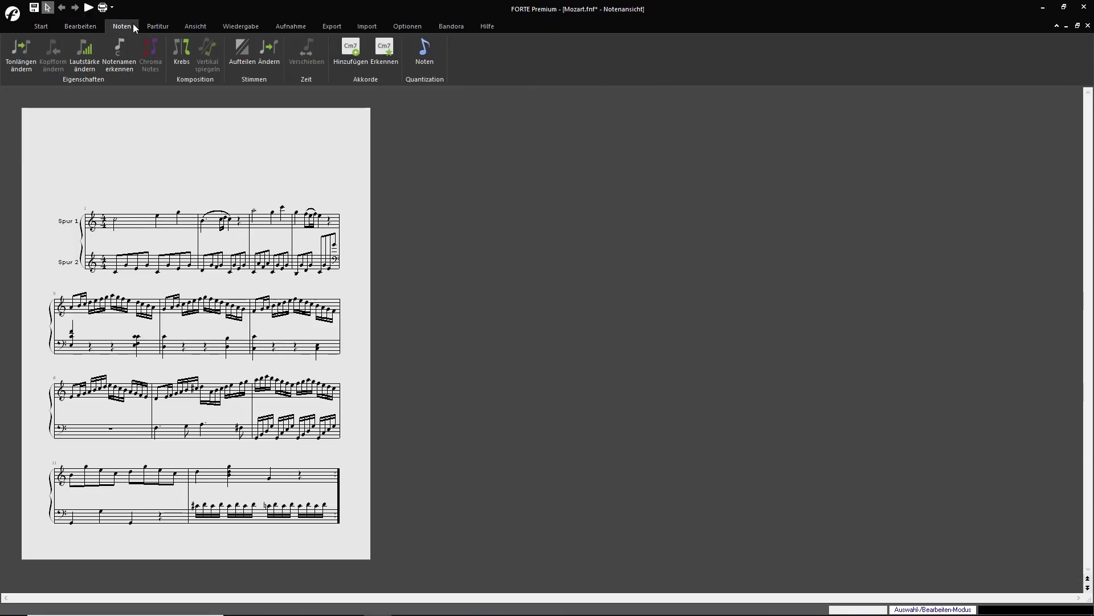
left_click(384, 50)
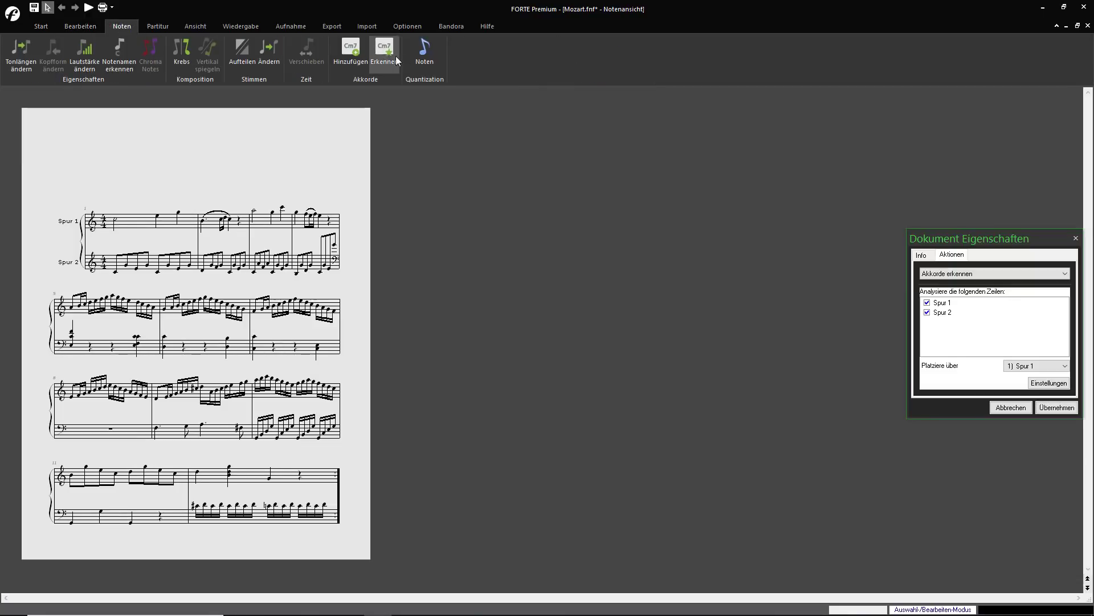
left_click(1058, 409)
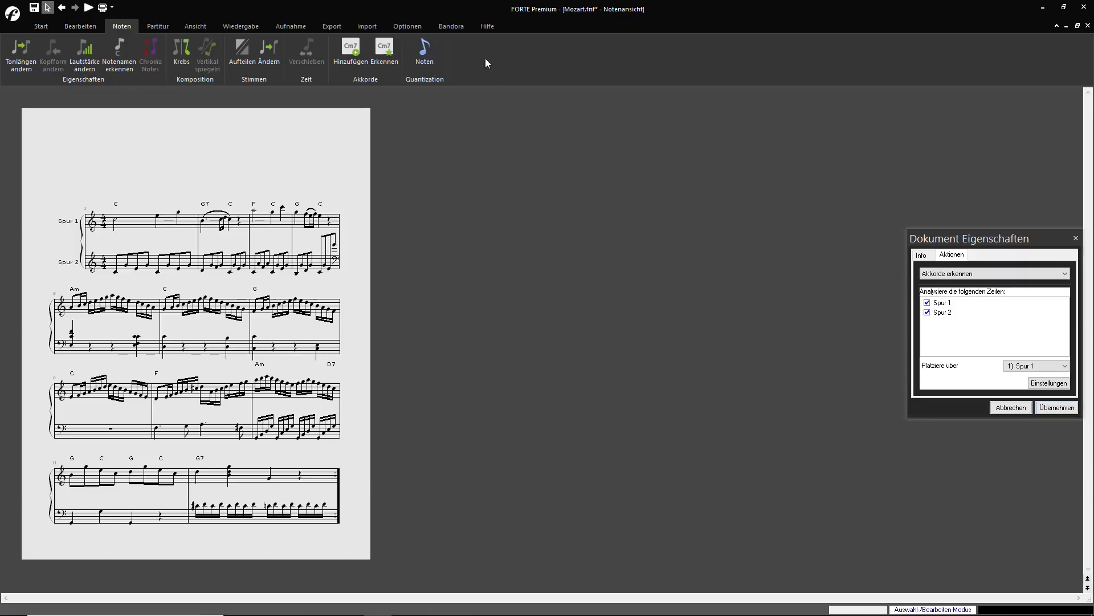
- Send the piece to Bandora and pick the Latin - Bossanova - Groove 1 style for bar 1
left_click(457, 25)
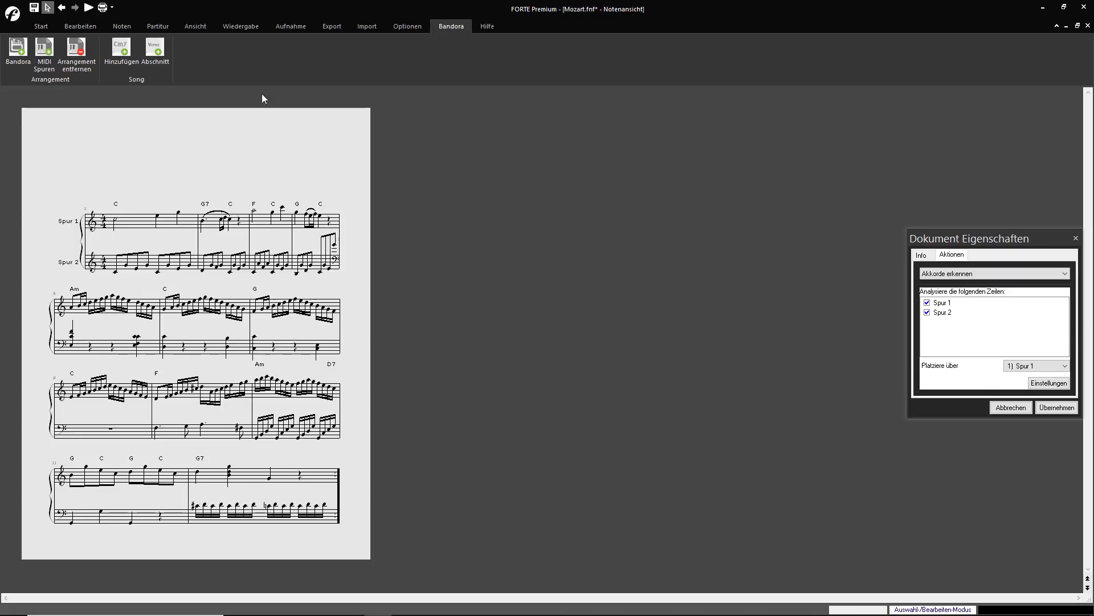
left_click(11, 56)
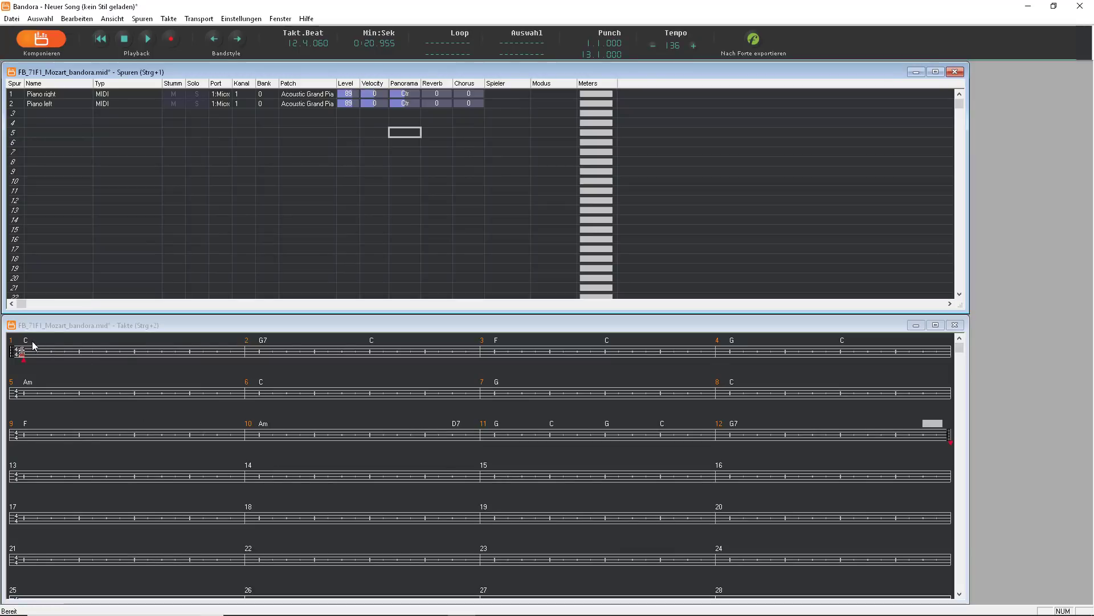
left_click(32, 344)
right_click(33, 345)
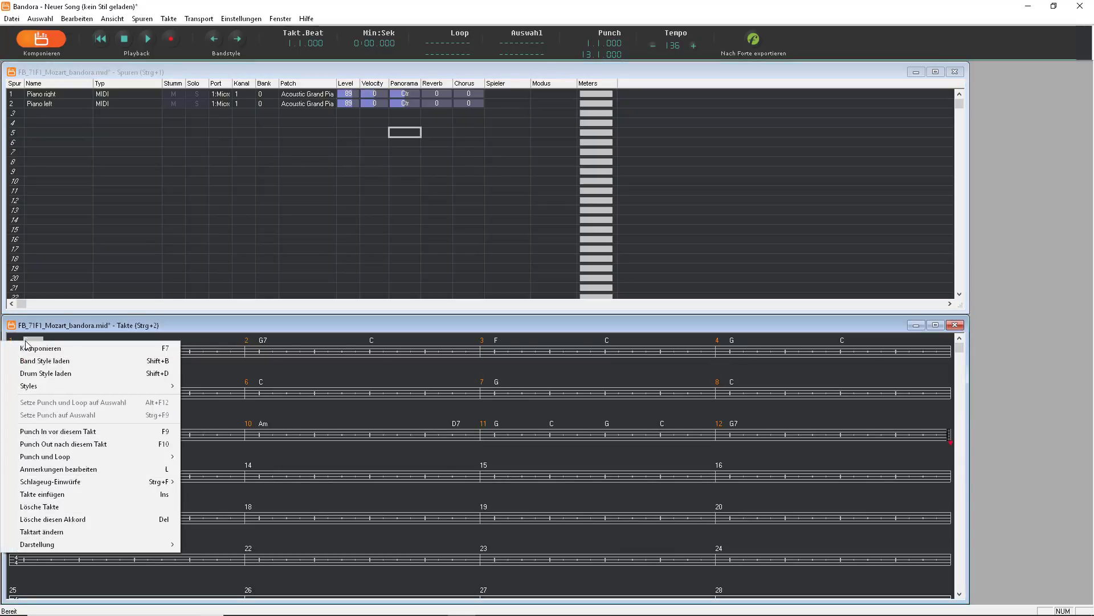
left_click(56, 361)
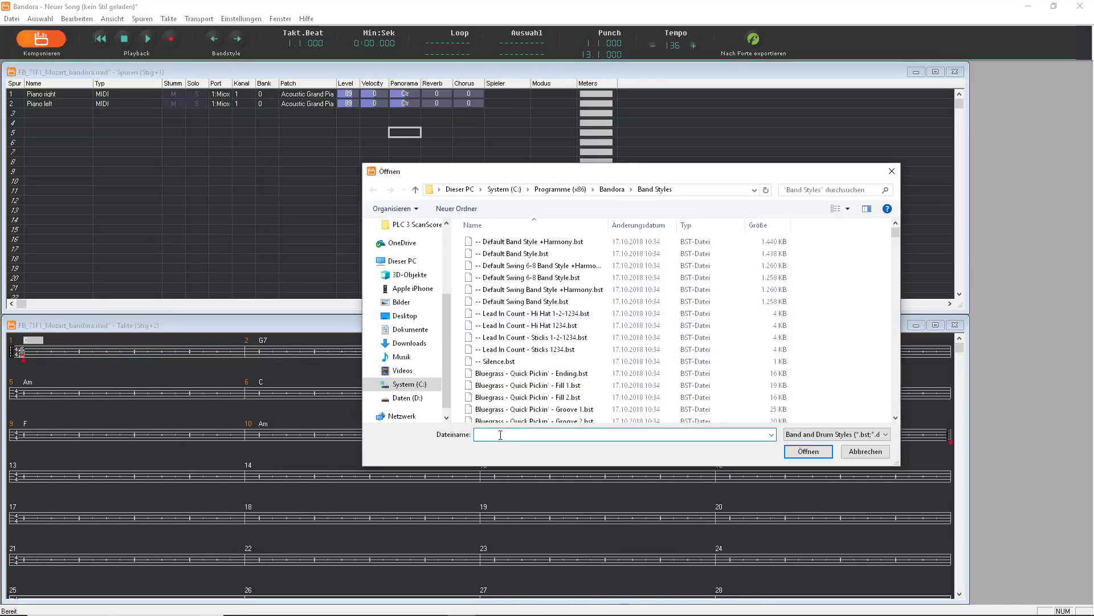
type("latin")
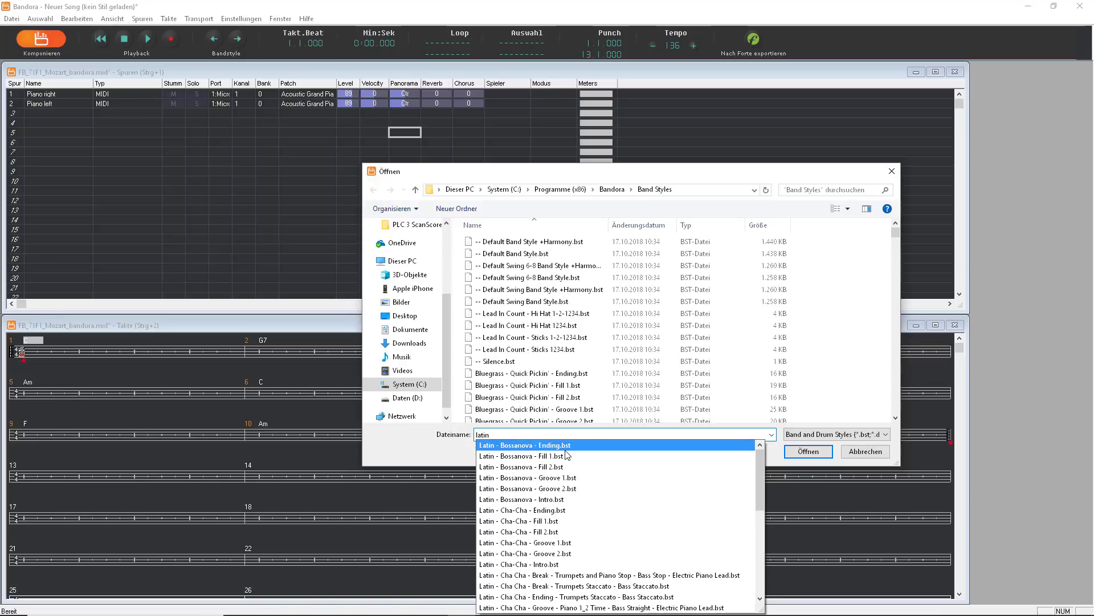
left_click(564, 478)
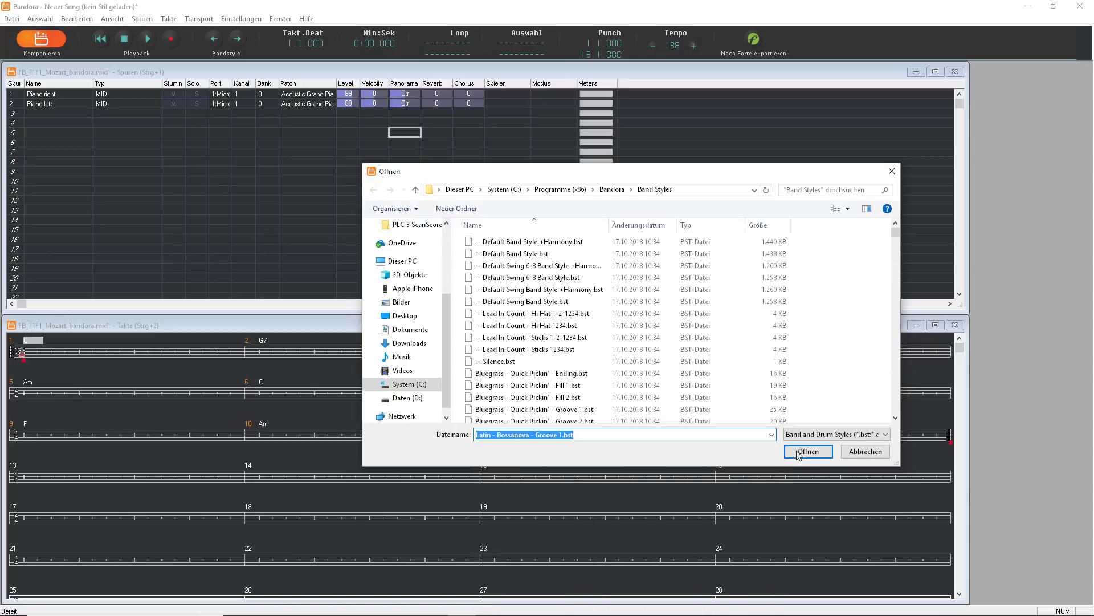
- Load the style, accept its suggested tempo, and play the arrangement, later resuming from bar 37
left_click(804, 451)
left_click(595, 339)
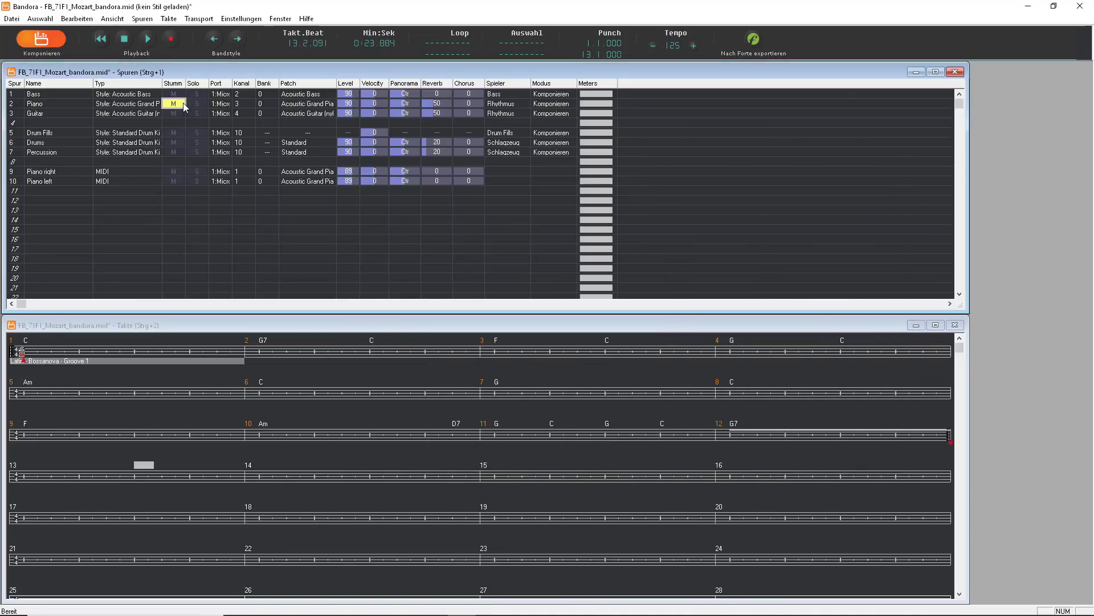
left_click(148, 39)
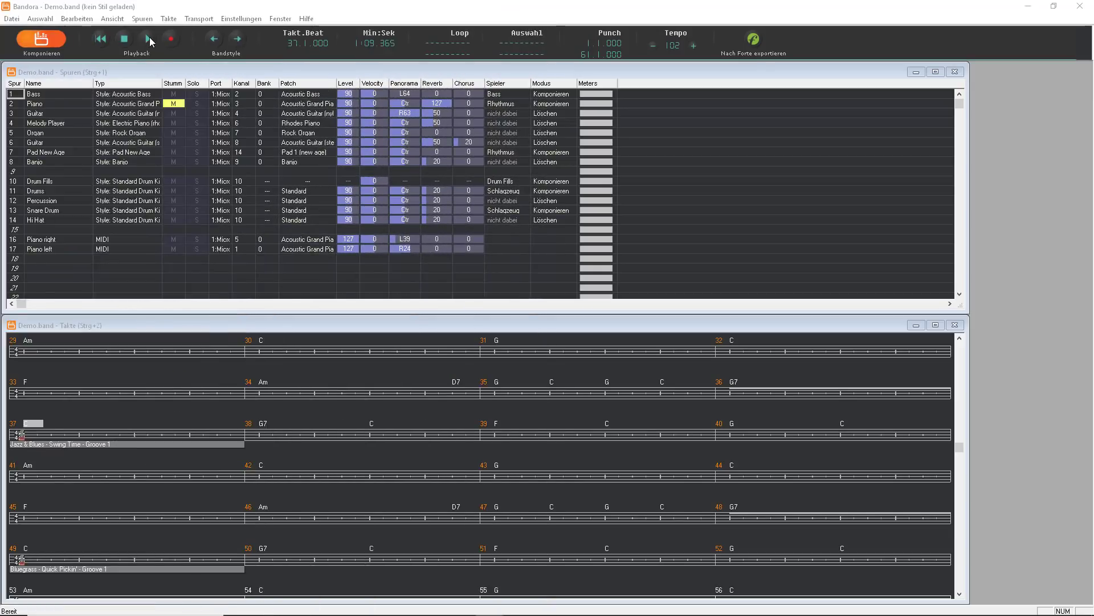
left_click(148, 38)
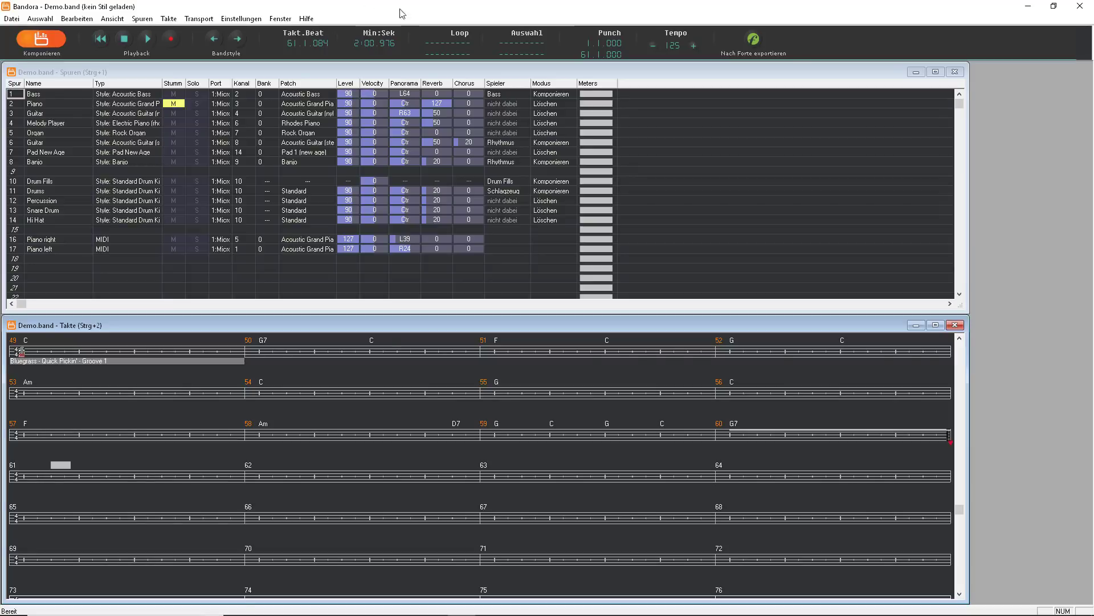
- Export the arrangement to FORTE as Mozart_bandora.fnf and play the band score
left_click(747, 34)
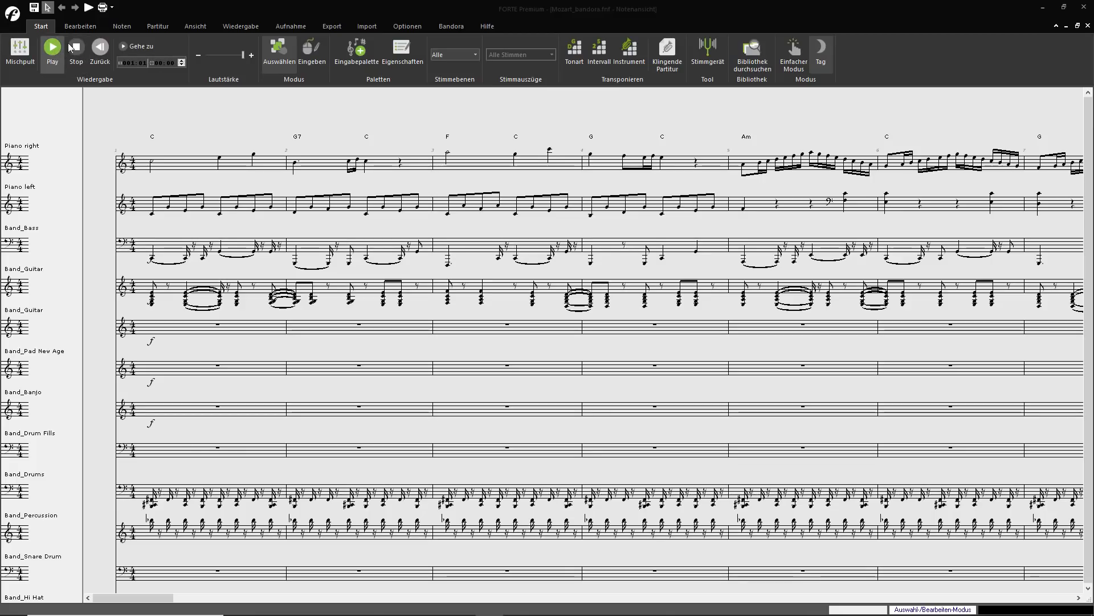
left_click(53, 50)
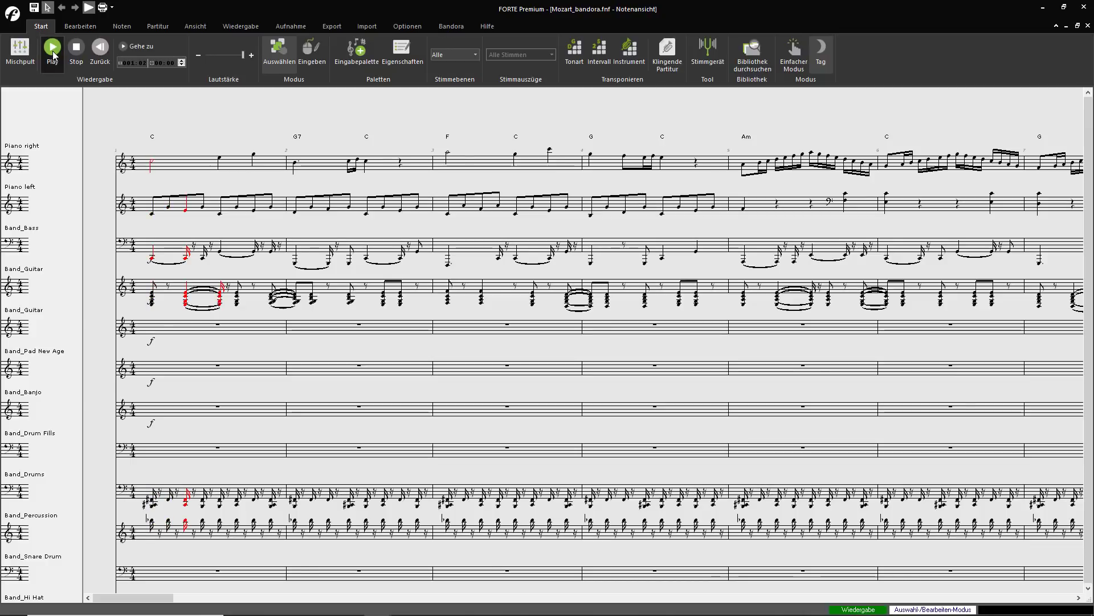